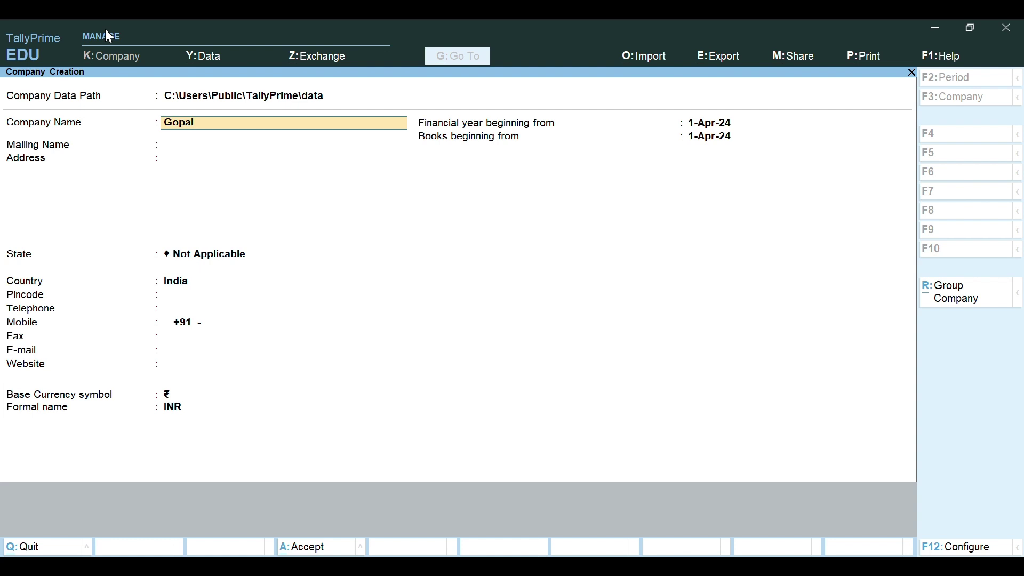
Step: Name the company 'Gopal Snacks Pvt Ltd', keep the same mailing name, and enter its street address
text(ks Pvt Ltf)
key(BackSpace)
text(d)
key(Return)
key(Return)
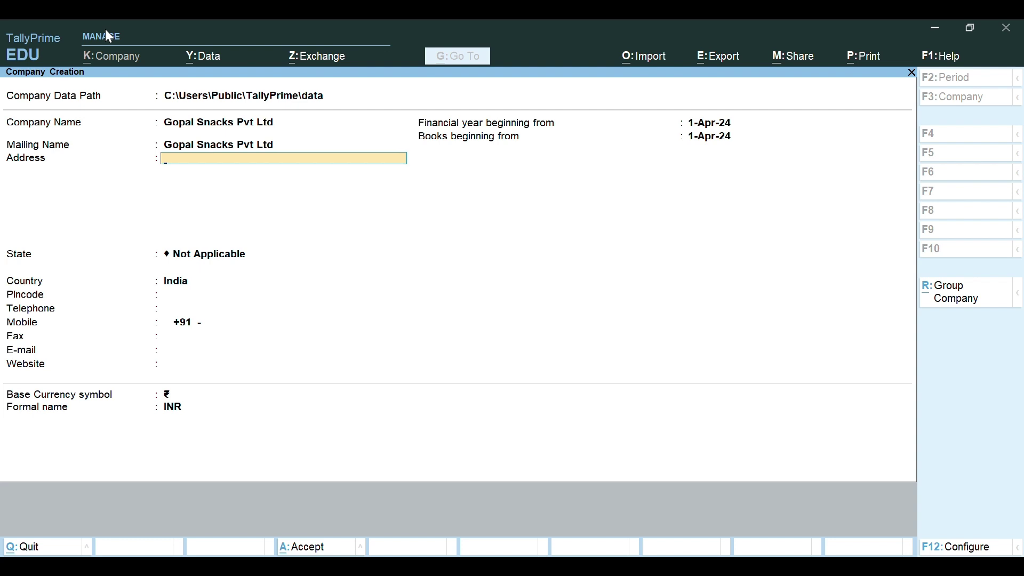
text(Nagalpur Road mehasana)
key(Return)
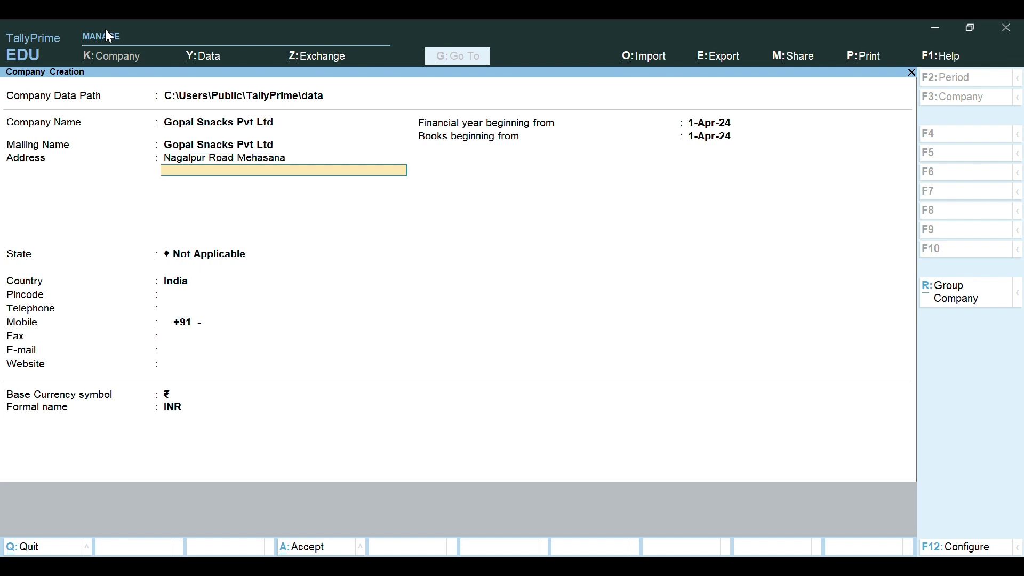
key(Return)
Step: Set the company's state to Gujarat and enter its pincode
text(Gujarat)
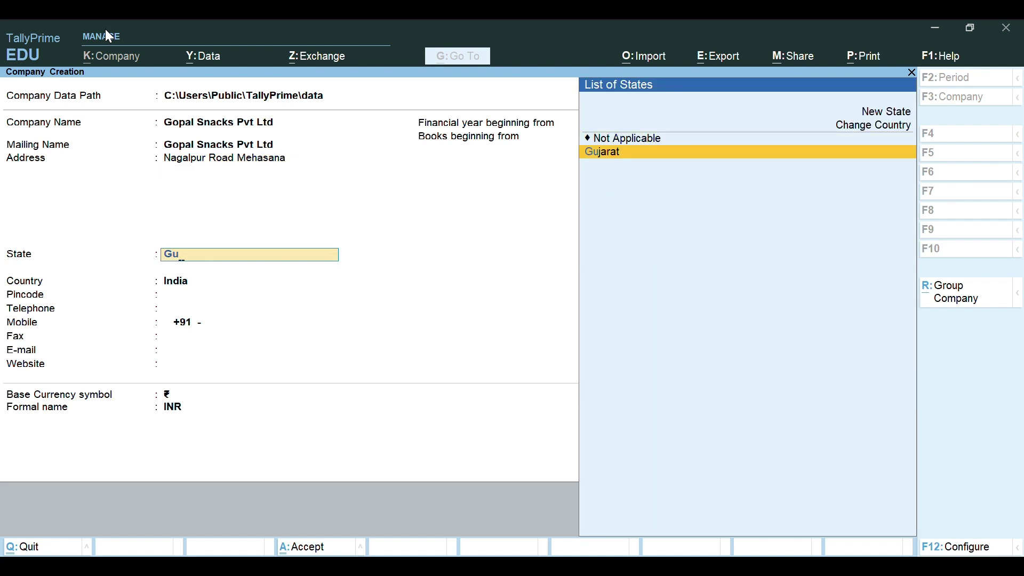
key(Return)
text(384001)
key(Return)
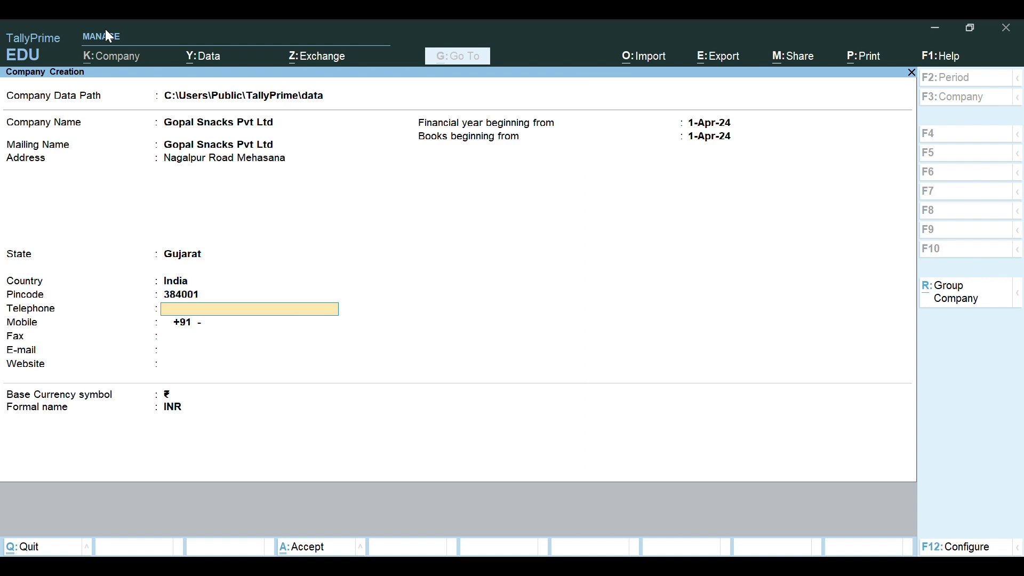
Step: Add the company's mobile number and e-mail, and accept the financial year start date
key(Return)
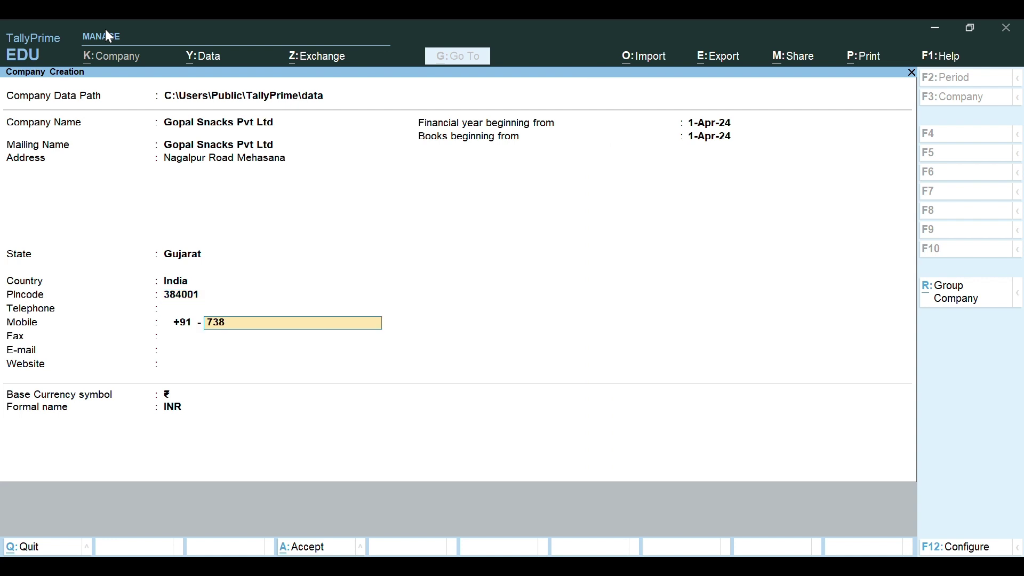
key(Return)
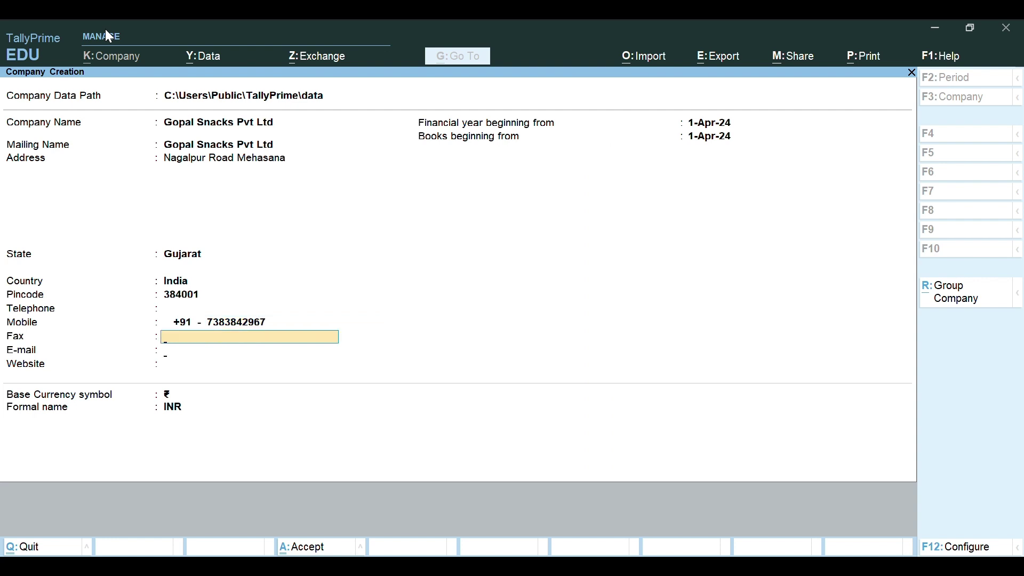
key(Return)
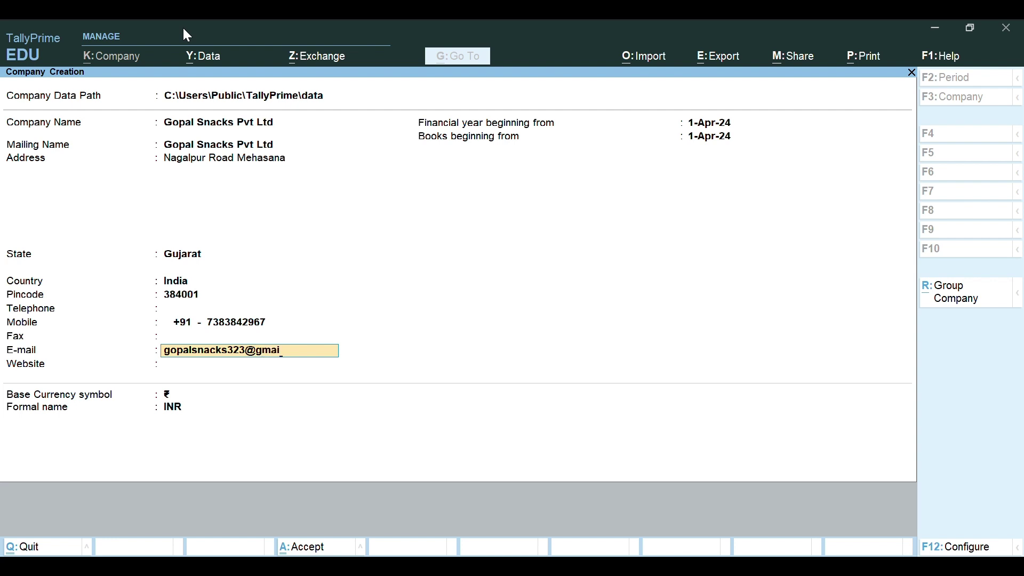
key(Return)
key(Return)
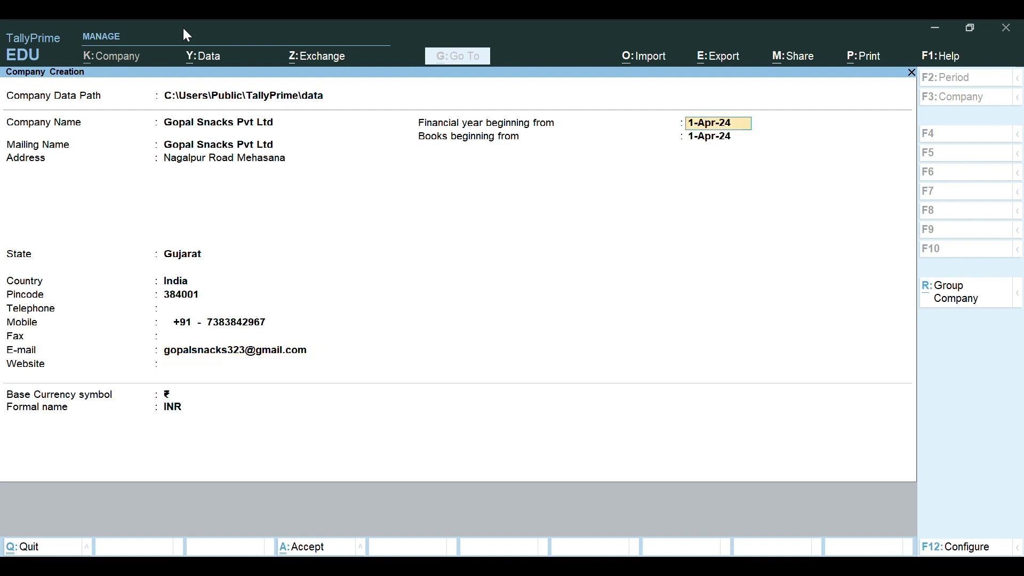
key(Return)
key(Return)
key(Return)
key(Return)
key(Return)
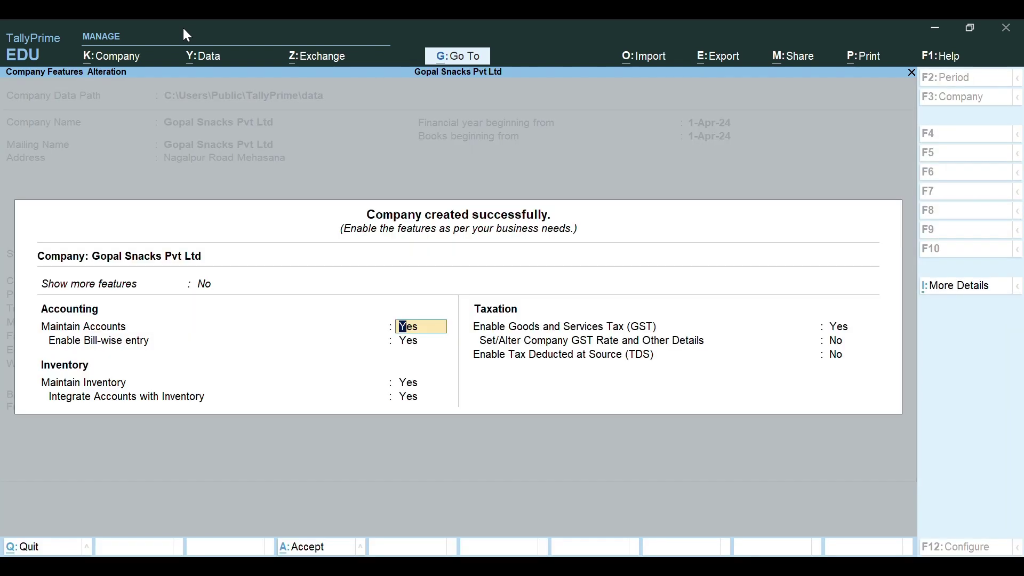
Step: Show more features and enable GST with Gujarat as a Regular registration
key(Up)
key(Down)
key(Return)
key(Return)
key(Return)
key(Return)
key(Return)
key(Return)
key(Return)
key(Return)
key(Return)
key(Return)
key(Return)
key(Return)
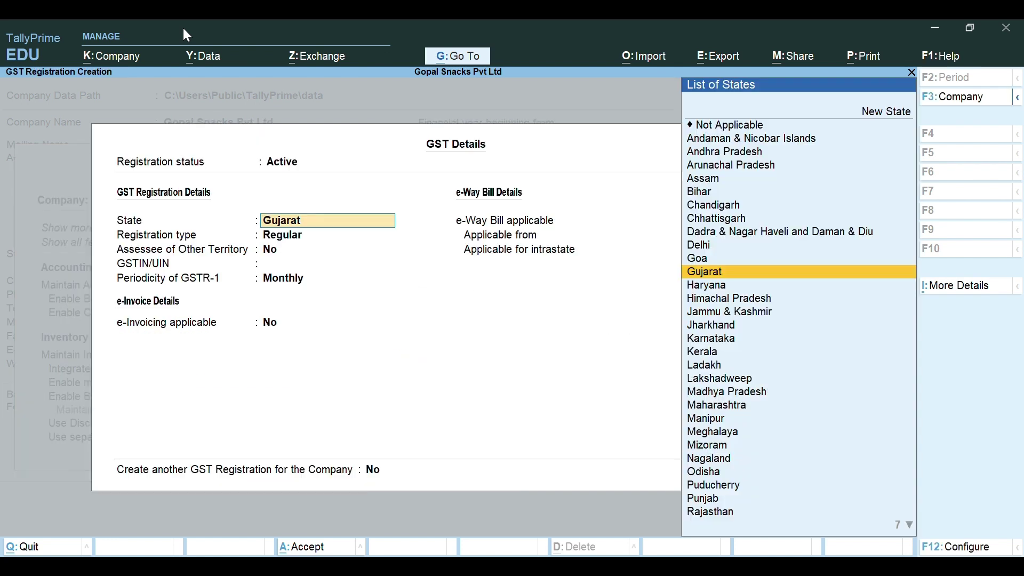
key(Return)
key(Return)
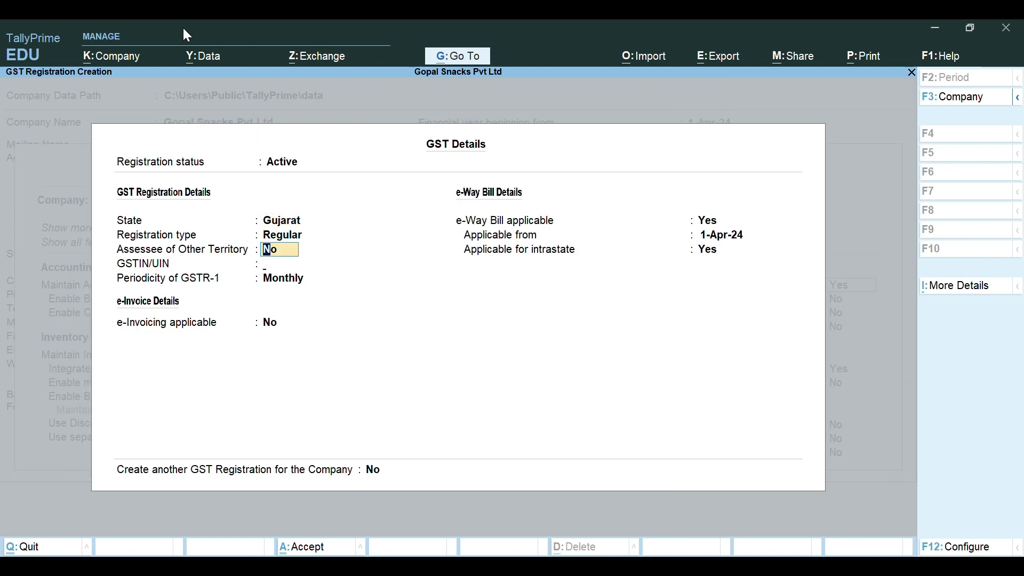
key(Return)
Step: Mark the company as Assessee of Other Territory
key(Up)
text(y)
key(Return)
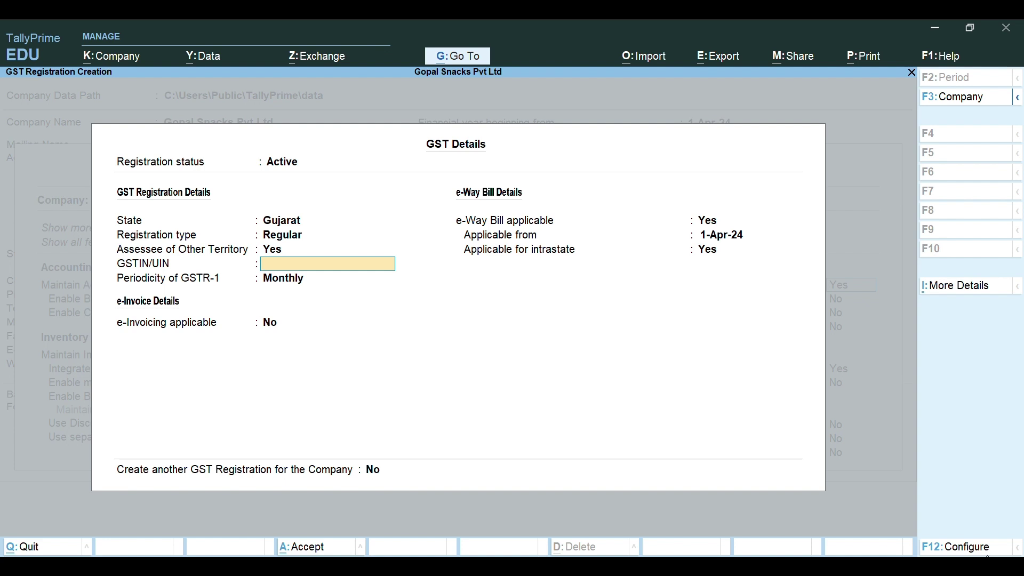
click(992, 549)
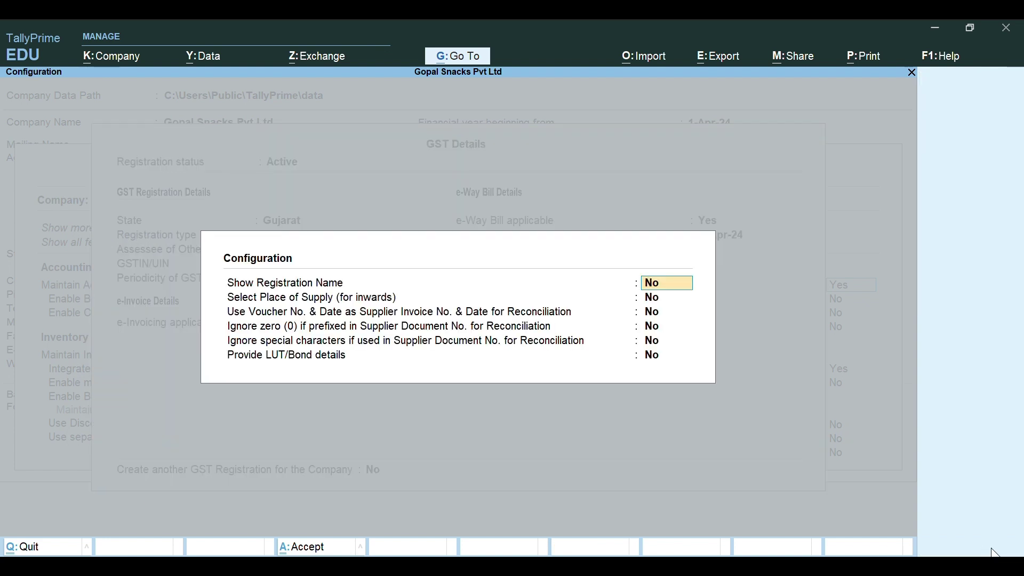
Step: Keep Show Registration Name and voucher number reconciliation at No, and accept the configuration
text(y)
key(BackSpace)
text(n)
key(Return)
key(Return)
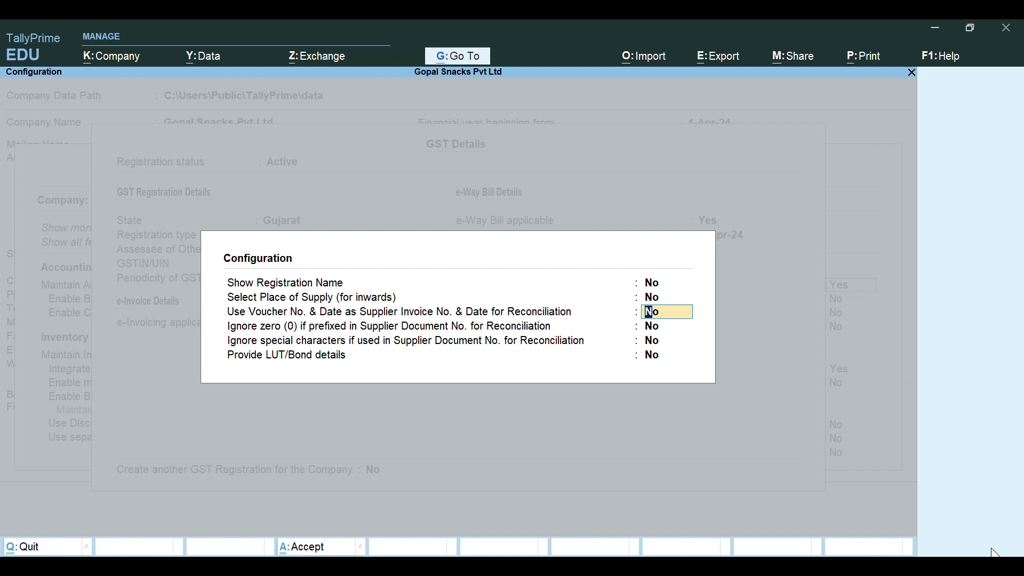
key(Return)
key(Return)
key(Return)
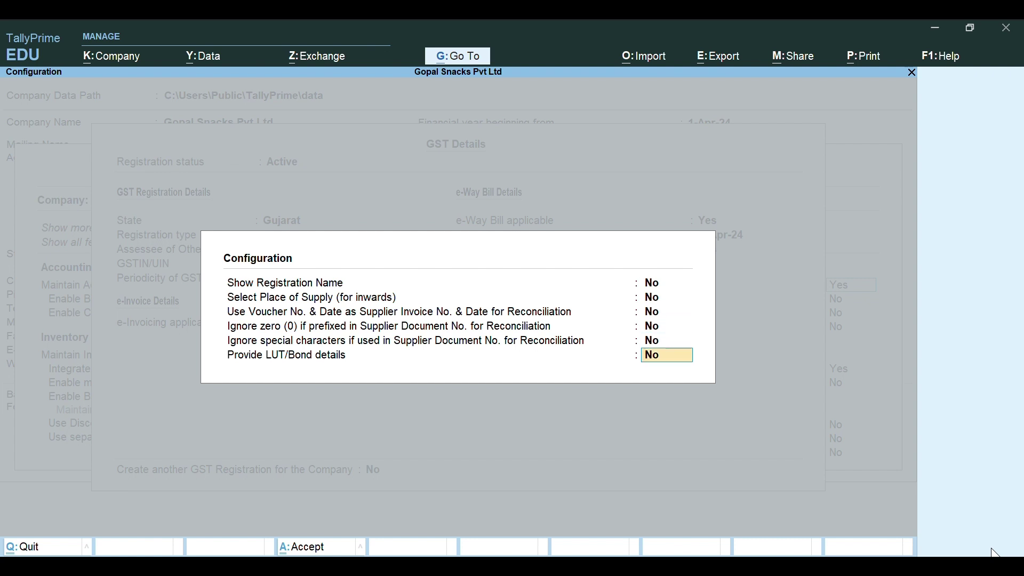
key(Return)
key(Return)
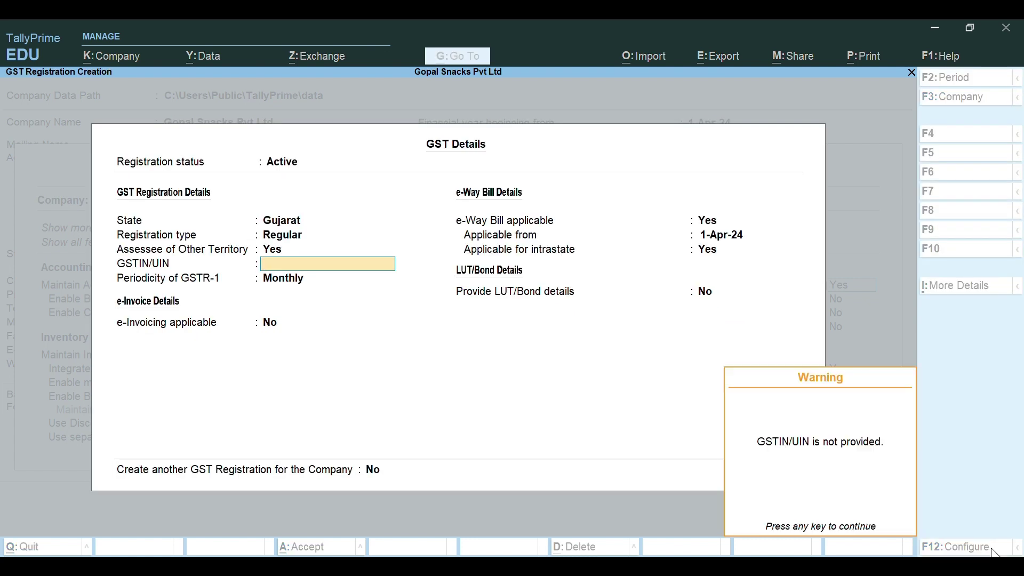
key(Return)
Step: Enter the company's GSTIN, keep GSTR-1 periodicity Monthly, and toggle the e-invoicing option
key(BackSpace)
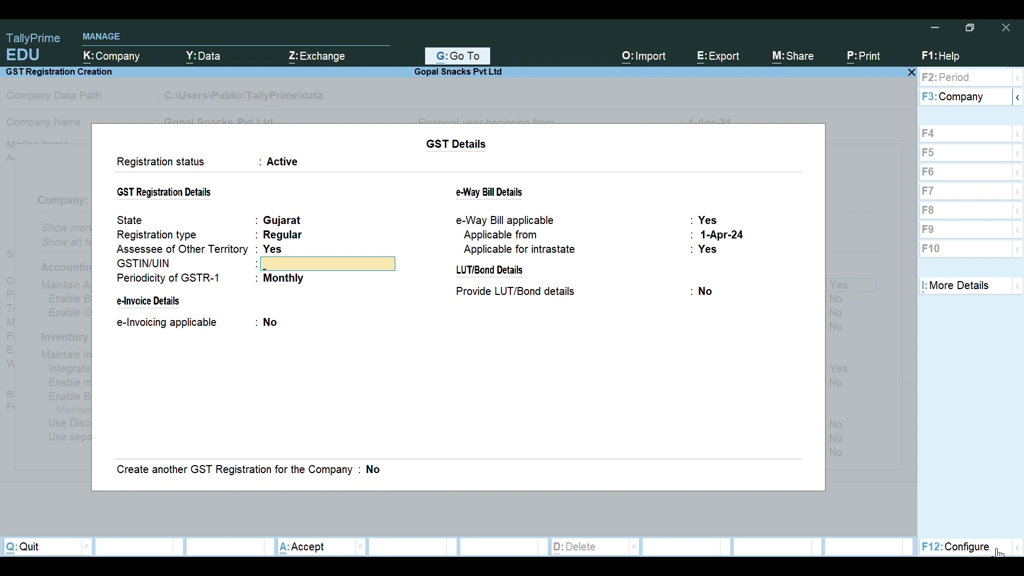
key(Return)
key(Return)
key(Return)
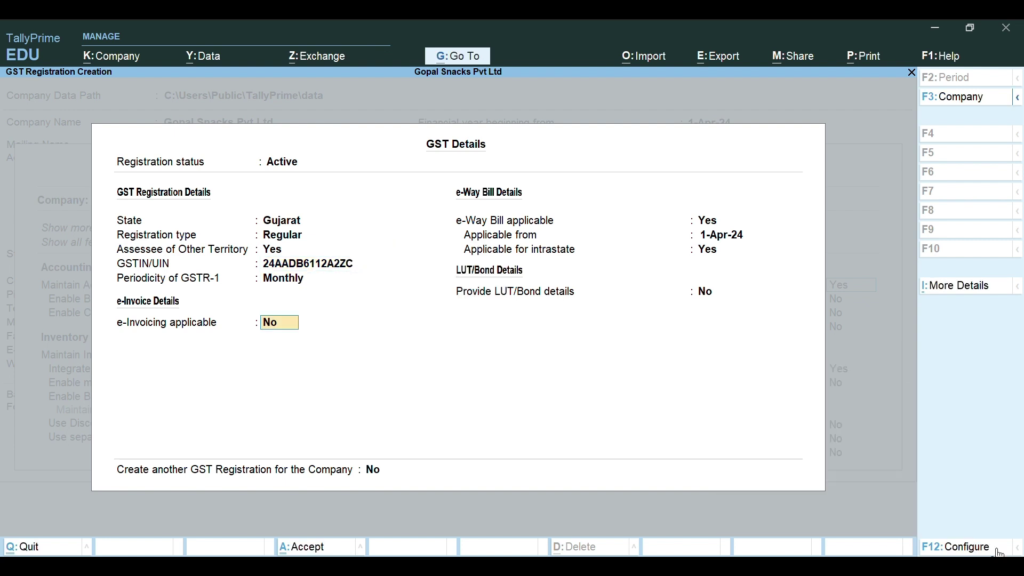
text(y)
key(Return)
key(BackSpace)
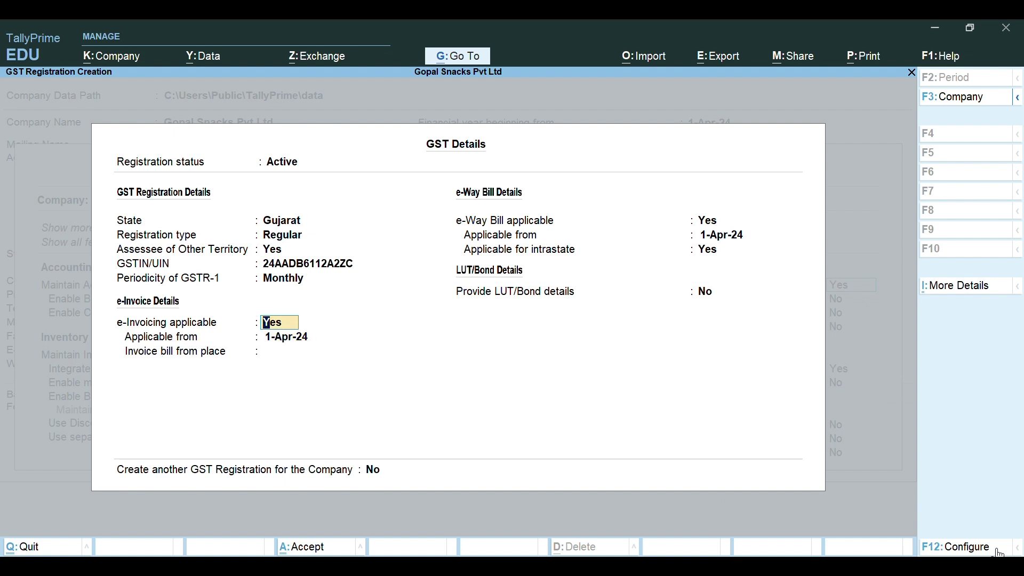
Step: Set e-invoicing to No and try an e-Way Bill start date, which is rejected as invalid
text(no)
key(Return)
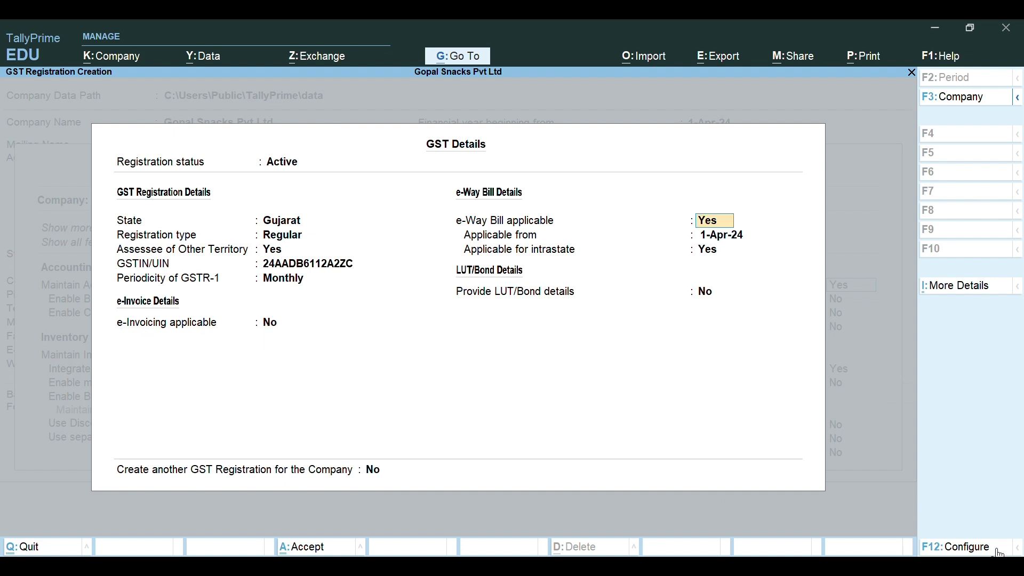
key(Return)
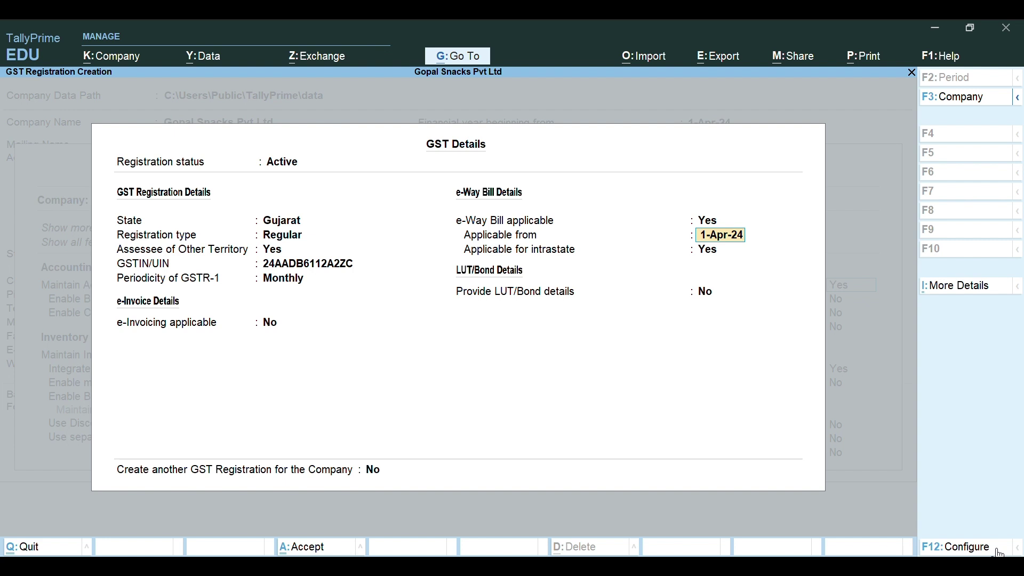
text(15-4-2018)
key(BackSpace)
key(BackSpace)
key(BackSpace)
key(BackSpace)
key(BackSpace)
key(BackSpace)
key(BackSpace)
key(BackSpace)
text(5)
text(-)
text(a)
key(BackSpace)
key(BackSpace)
key(BackSpace)
key(Return)
key(Escape)
Step: Make e-Way Bill applicable from 1-Apr-24 and accept the GST registration details
text(1-)
text(4)
key(Return)
key(Return)
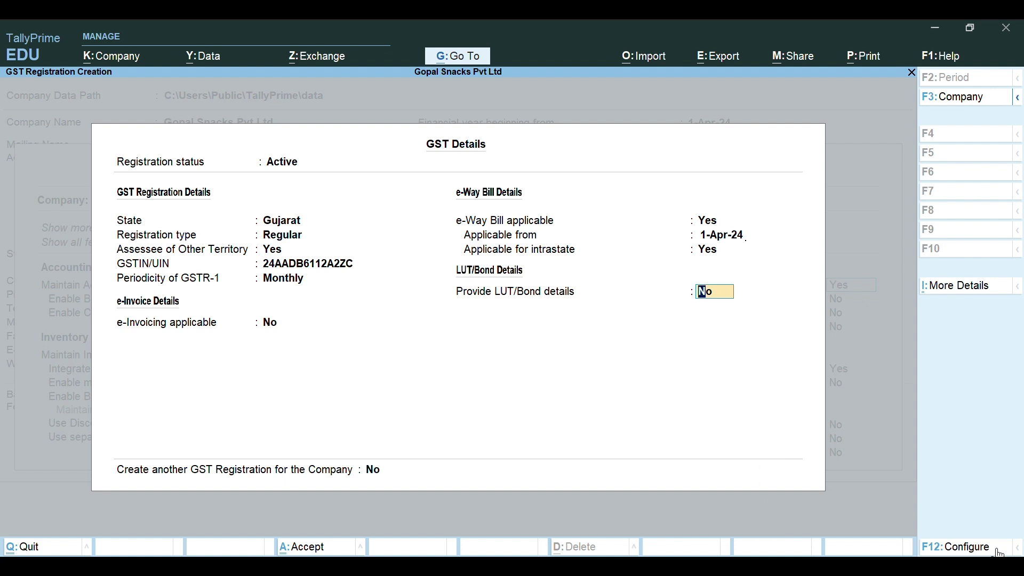
key(Return)
key(Return)
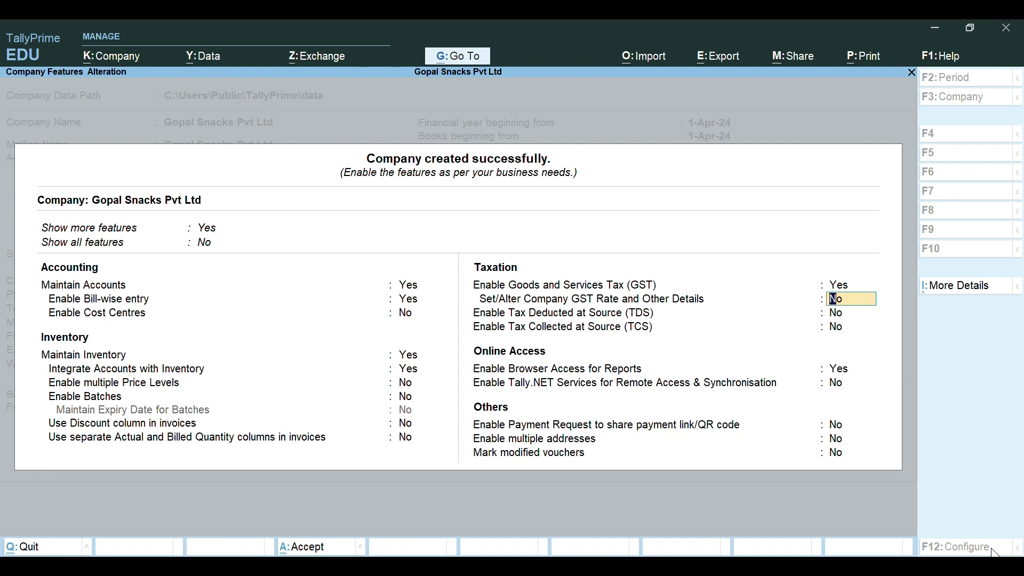
Step: Set Set/Alter GST Rate to Yes and turn on Show GST Advances for adjustments
key(Escape)
key(Escape)
key(BackSpace)
key(Down)
key(Return)
key(Return)
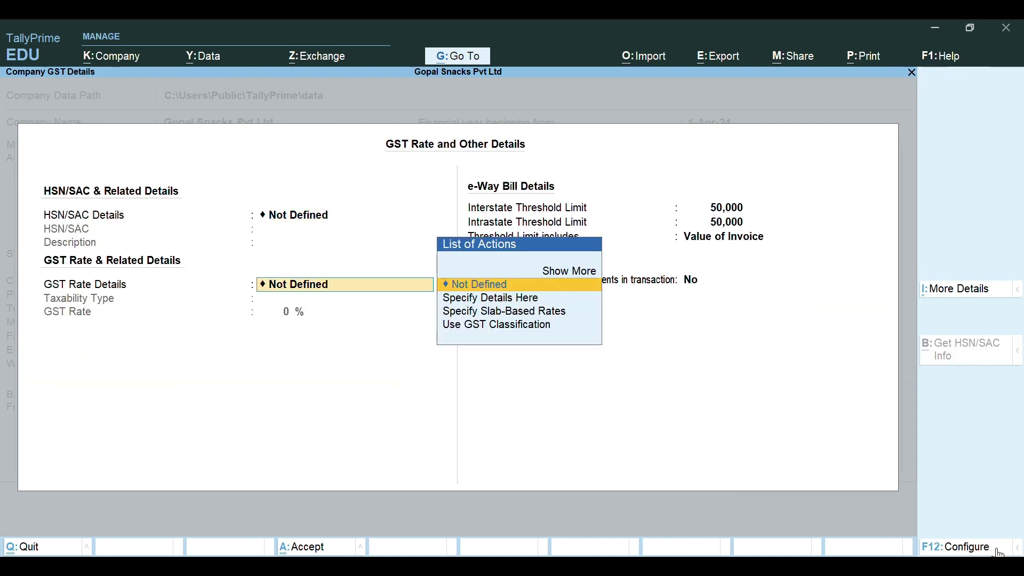
key(Return)
key(Return)
key(Return)
key(Return)
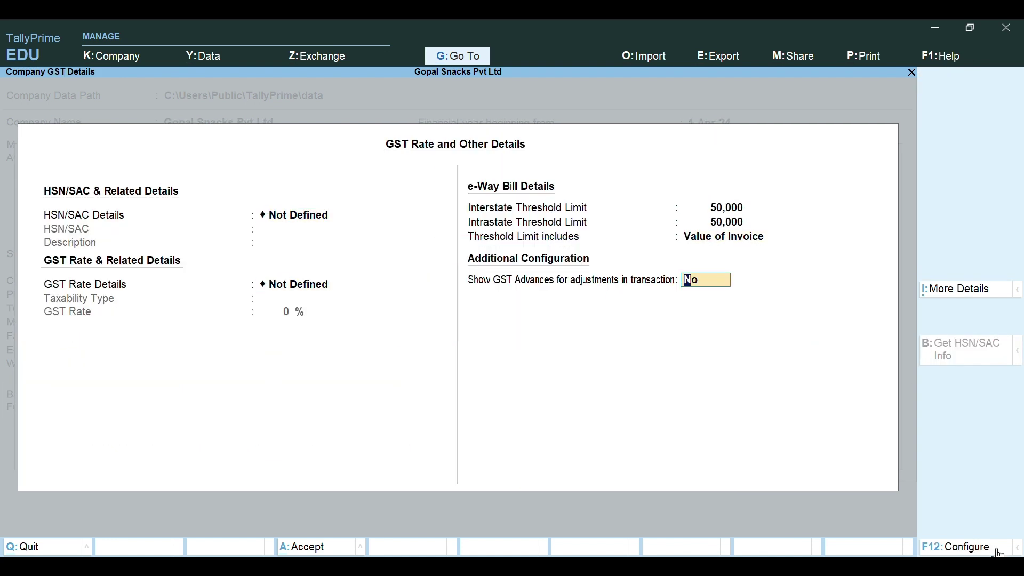
text(y)
key(Return)
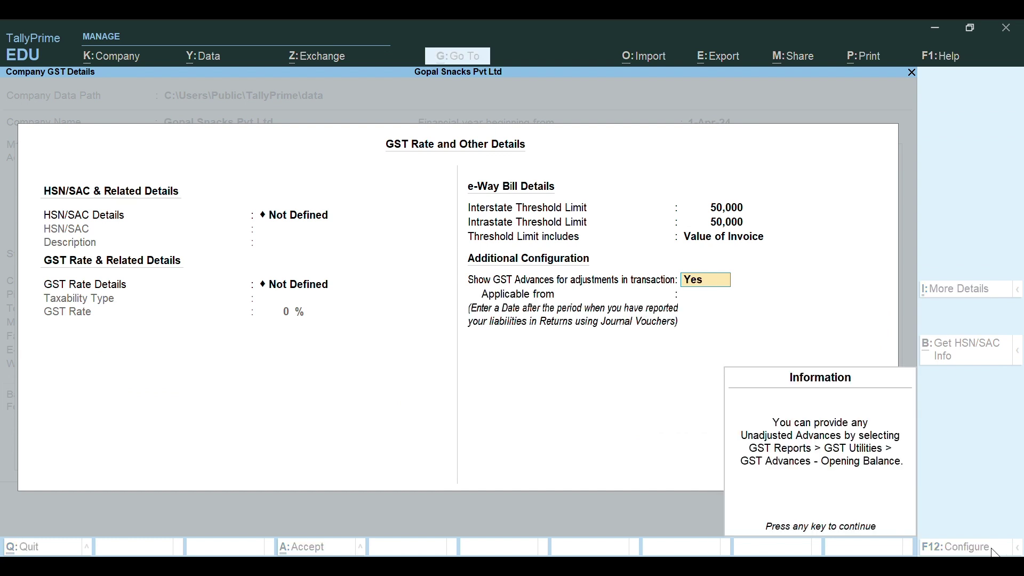
key(Return)
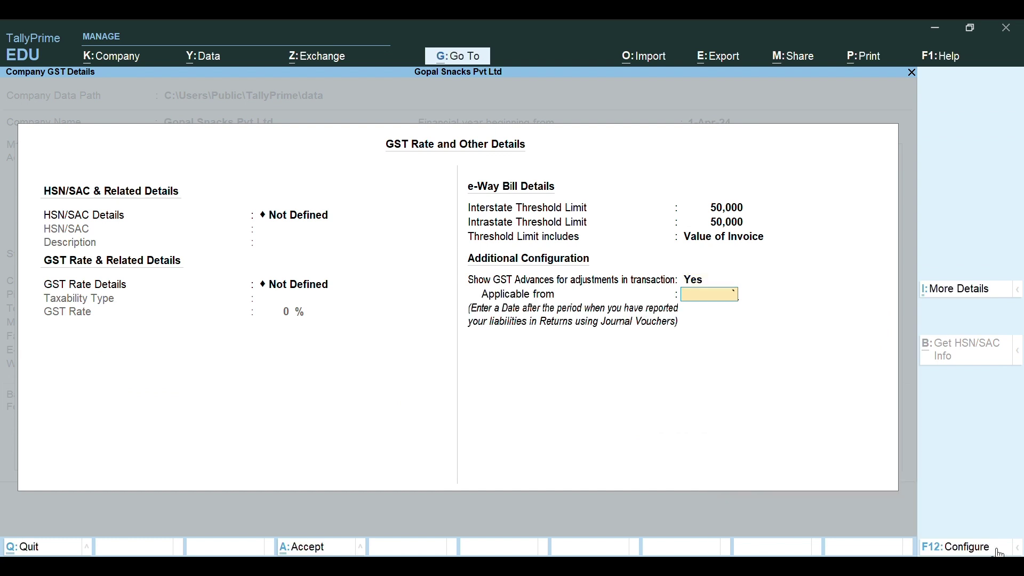
Step: Leave the GST rate details for the company features, then bring up More Details
key(Escape)
key(Return)
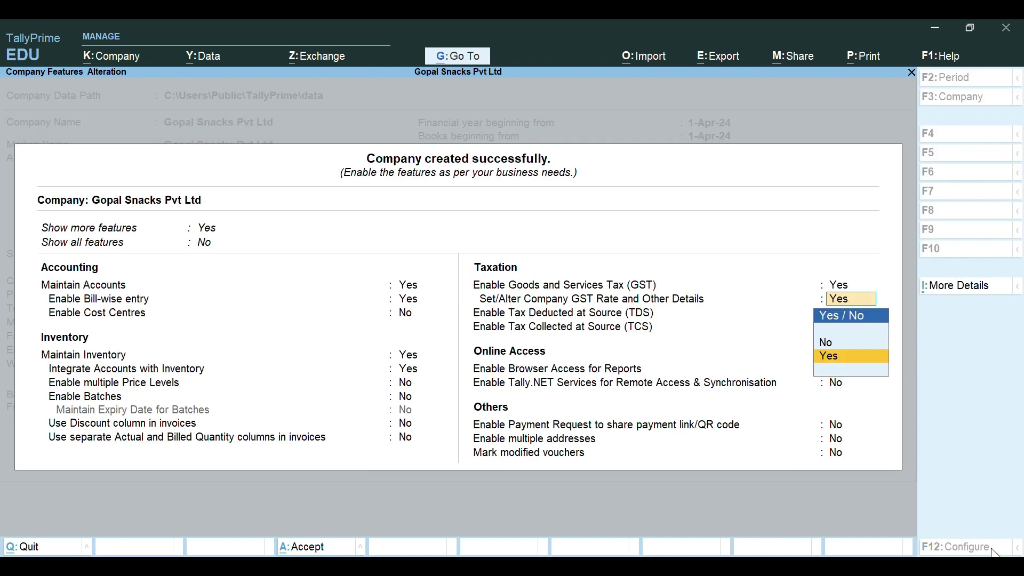
key(Return)
key(Return)
key(Return)
key(Return)
key(Return)
key(Return)
key(Return)
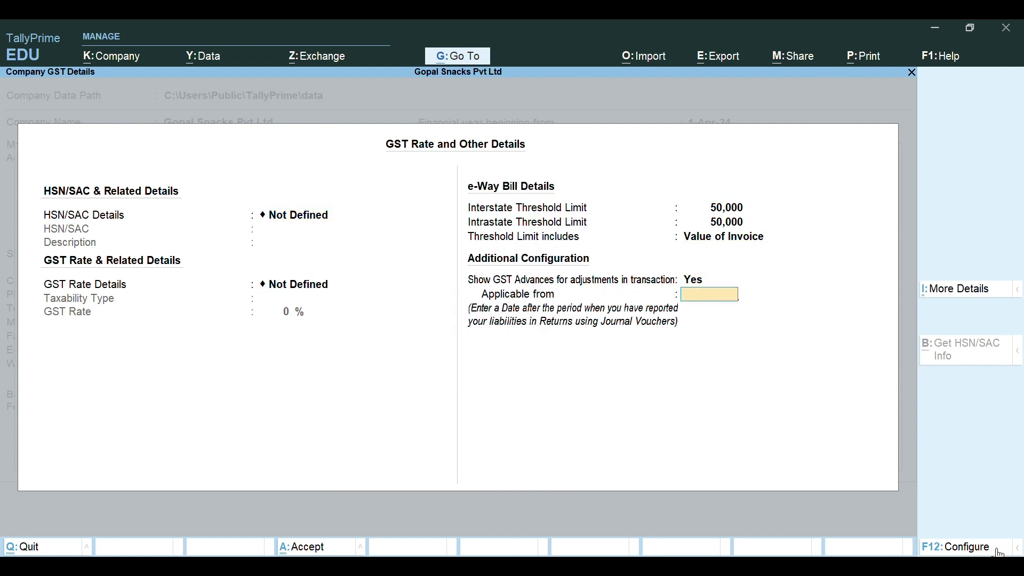
key(Escape)
key(Return)
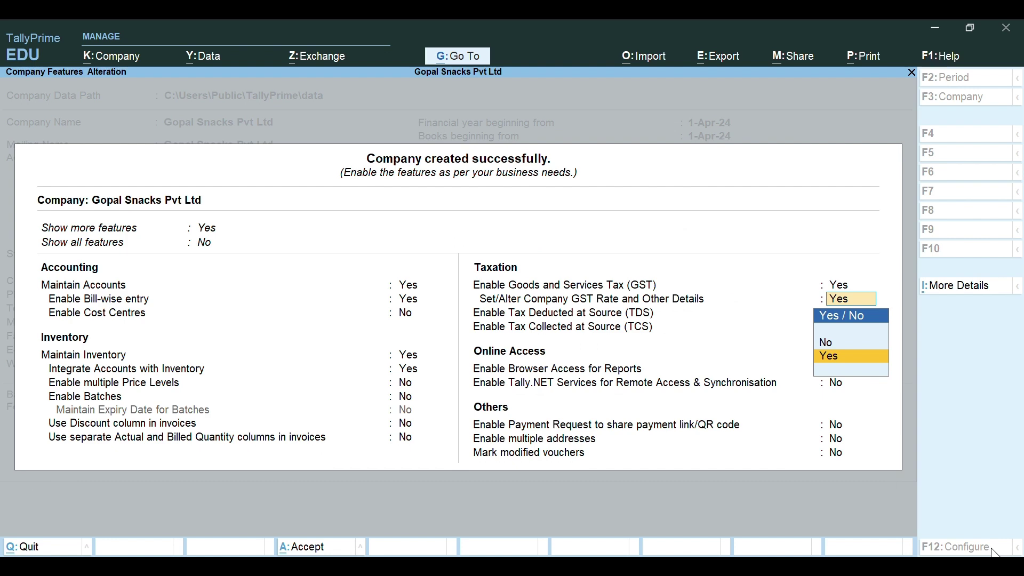
key(ctrl+i)
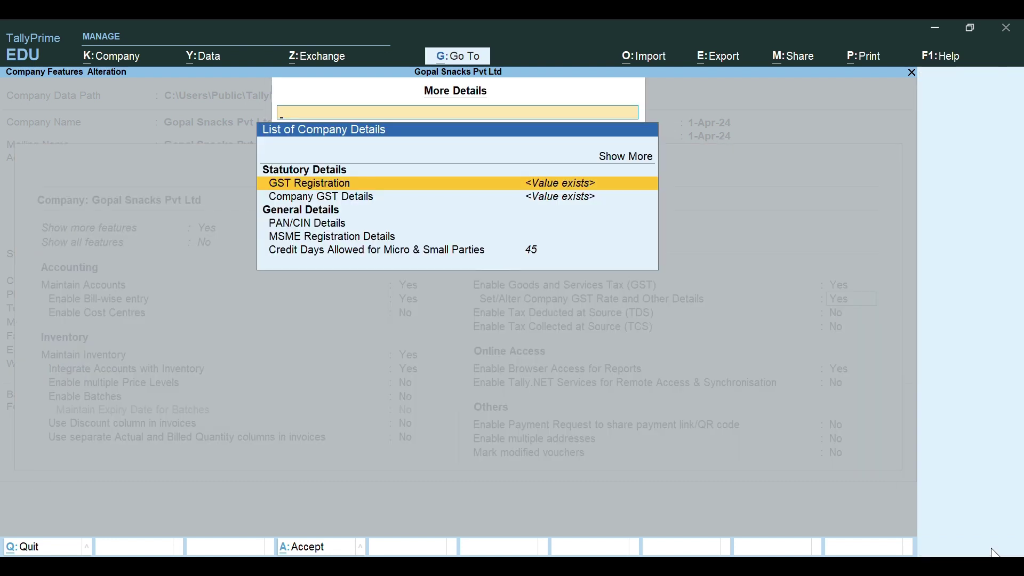
Step: Enter the company's PAN under PAN/CIN Details
key(Down)
key(Down)
key(Down)
key(Return)
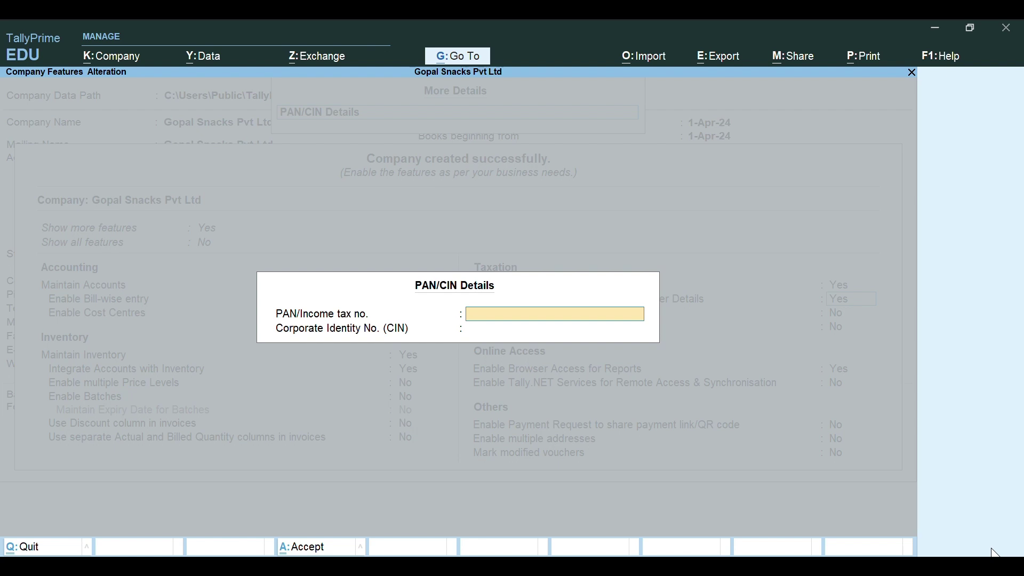
key(Return)
key(Return)
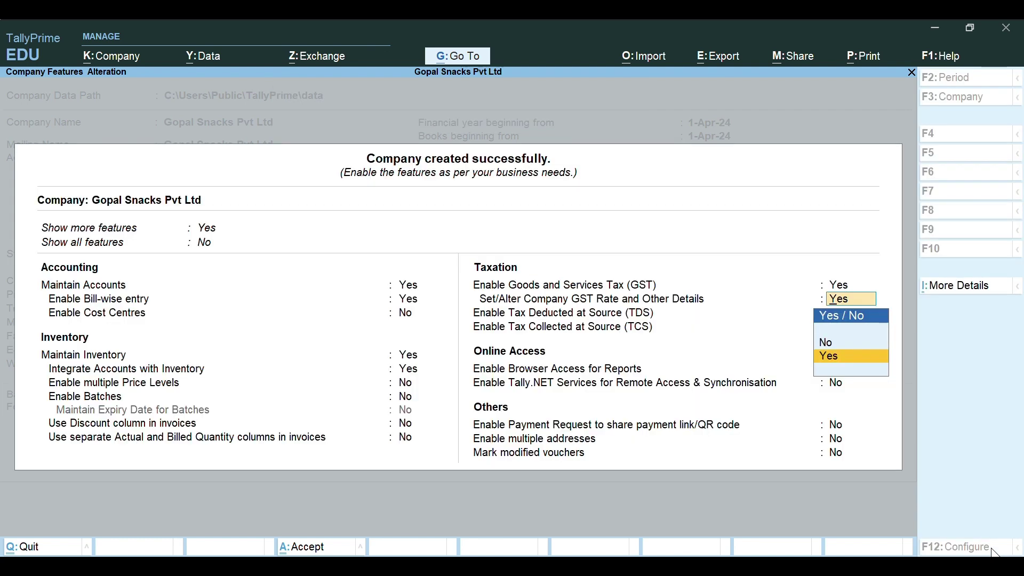
Step: Set Set/Alter Company GST Rate and Other Details to No and reach Enable Payment Request
key(Return)
key(Return)
key(Return)
key(Return)
key(Return)
key(Return)
key(Return)
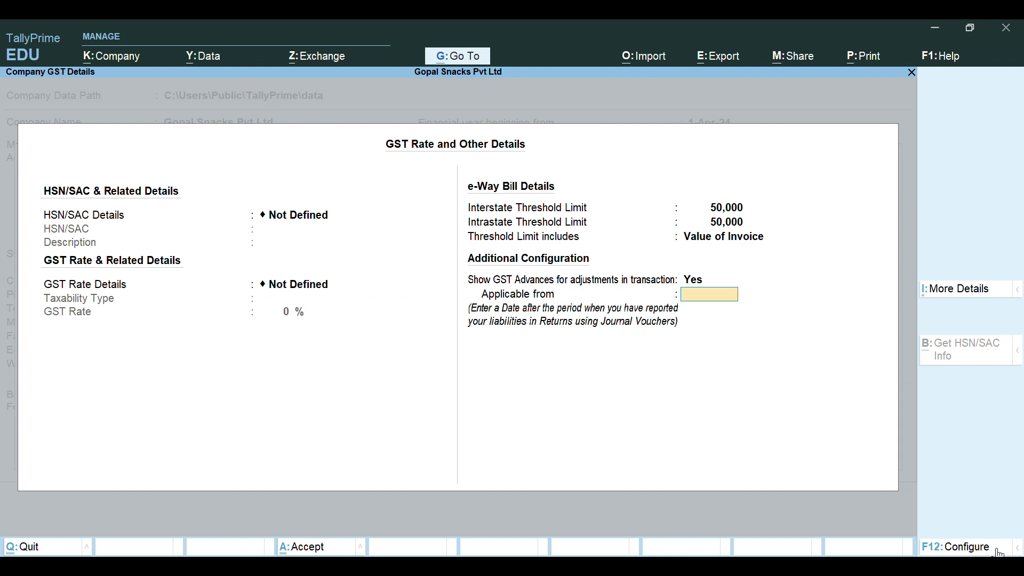
key(Escape)
key(Return)
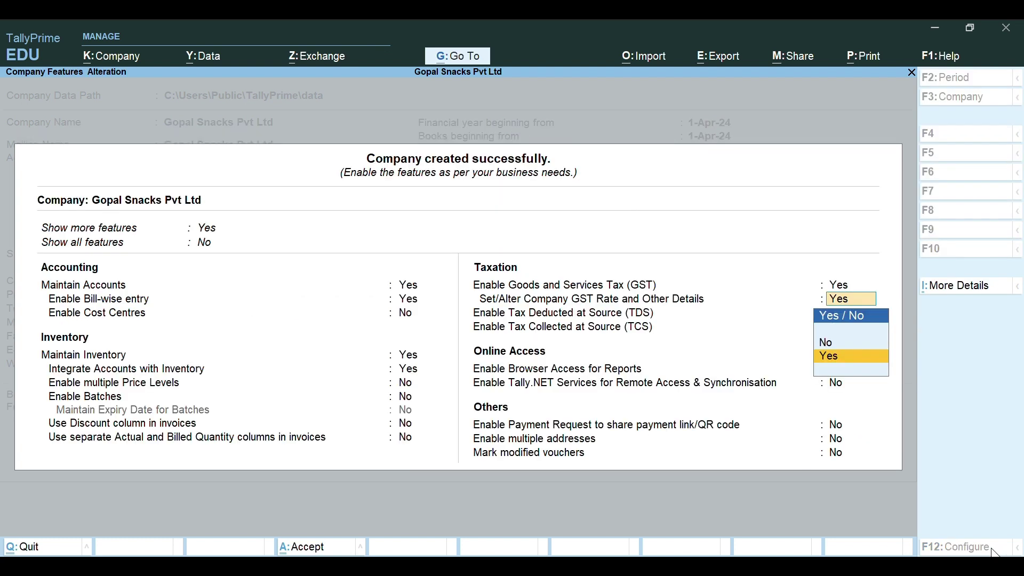
key(Up)
key(Return)
key(Return)
key(Return)
key(Return)
key(Return)
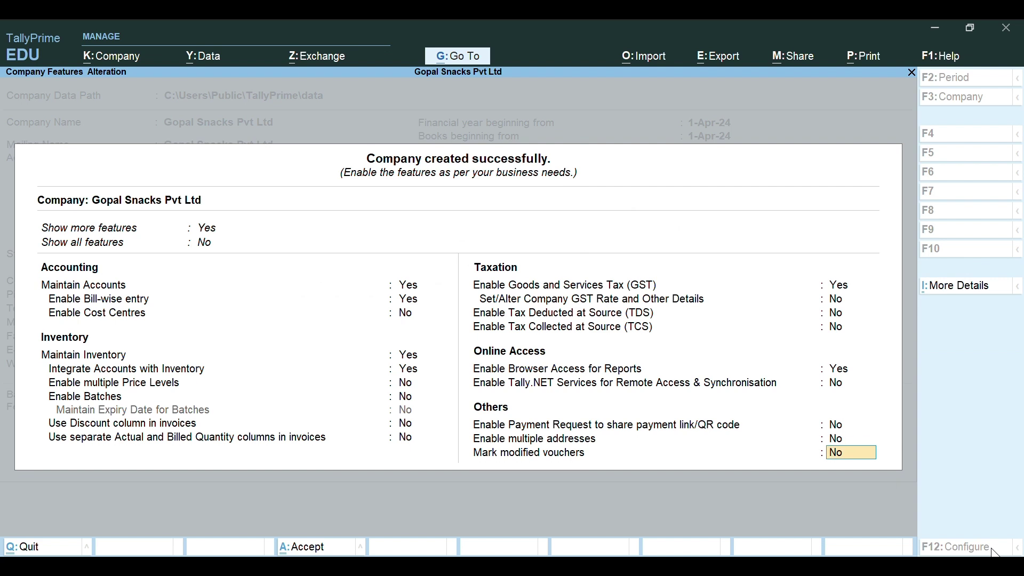
key(Up)
key(Up)
Step: Enable payment requests, name the merchant 'Gopal Sncaks Pvt Ltd', and choose UPI as payment method
text(y)
key(Return)
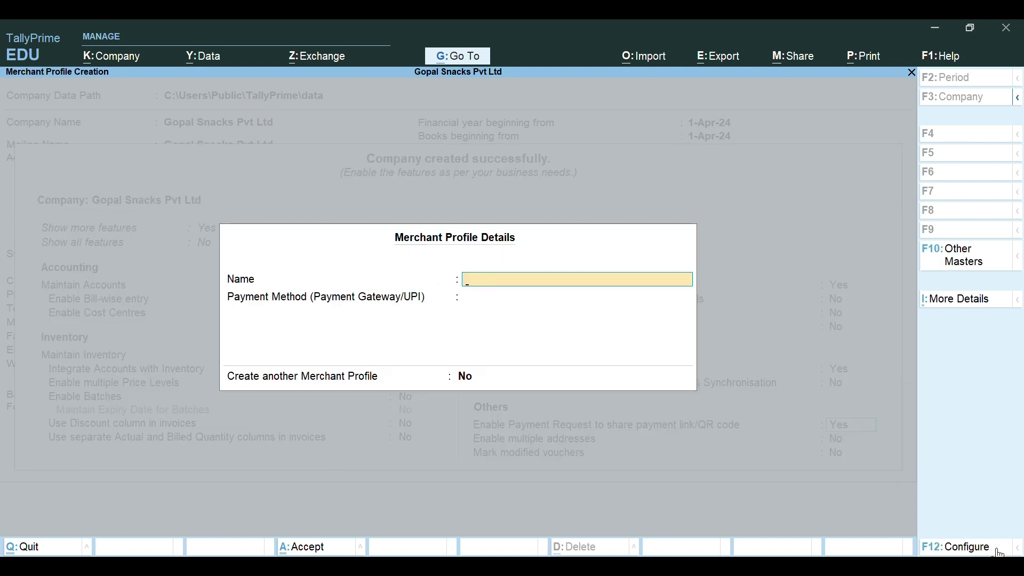
text(Kam)
key(BackSpace)
key(BackSpace)
key(BackSpace)
text(Gopal Sncaks)
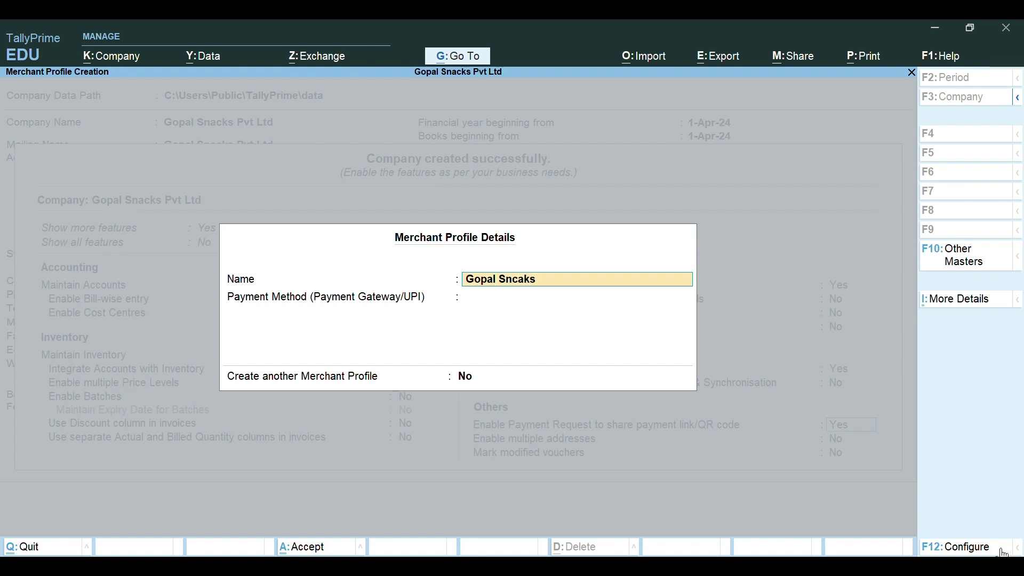
text( Pvt Ltd)
key(Return)
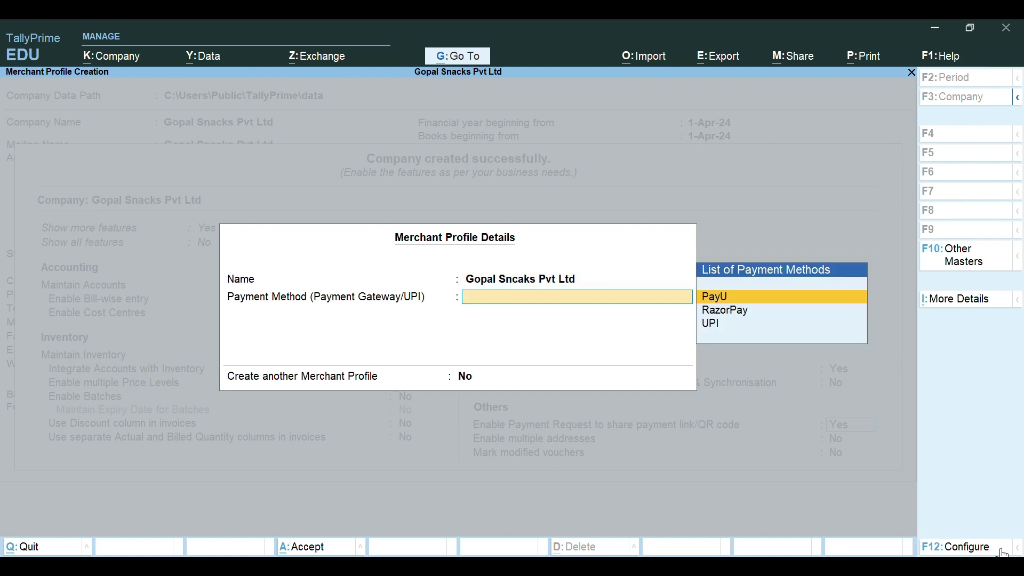
key(Down)
key(Down)
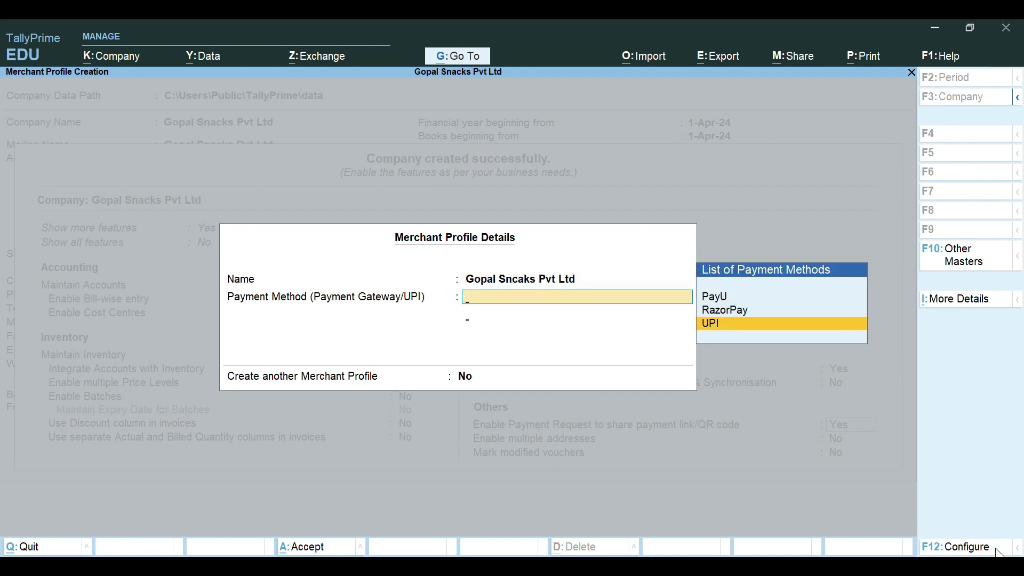
key(Return)
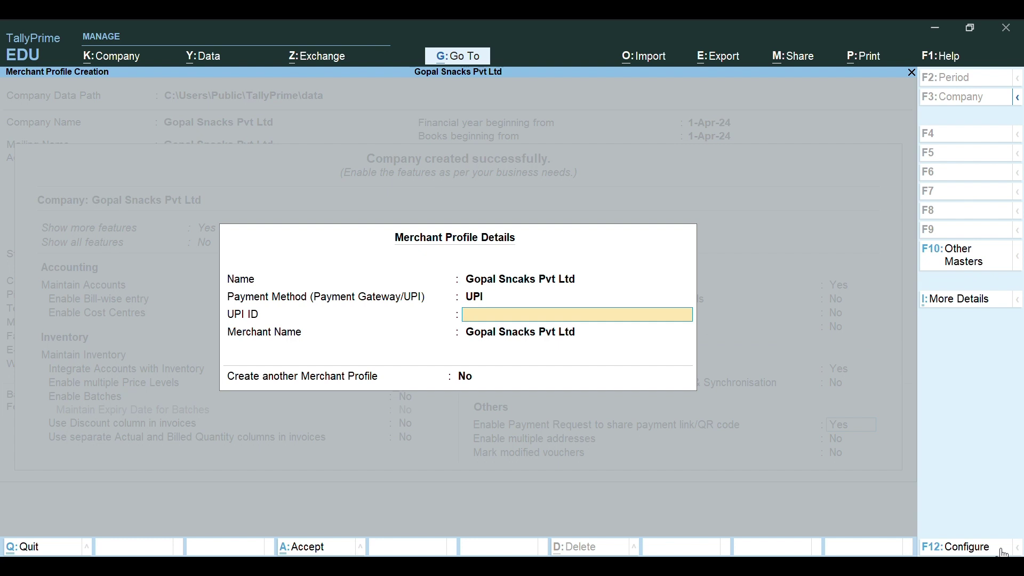
key(Return)
key(Return)
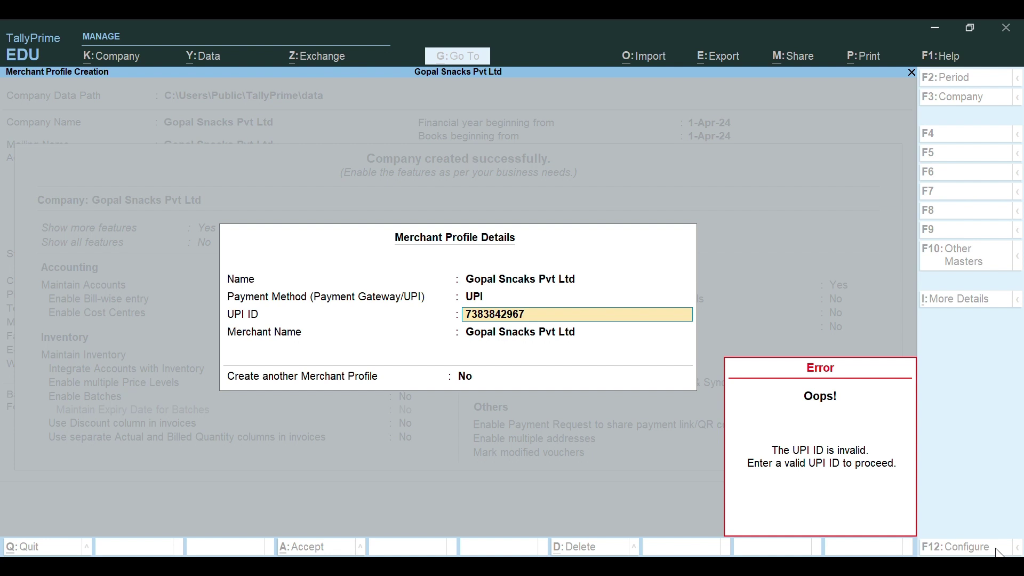
text(@ybl)
key(Return)
key(Return)
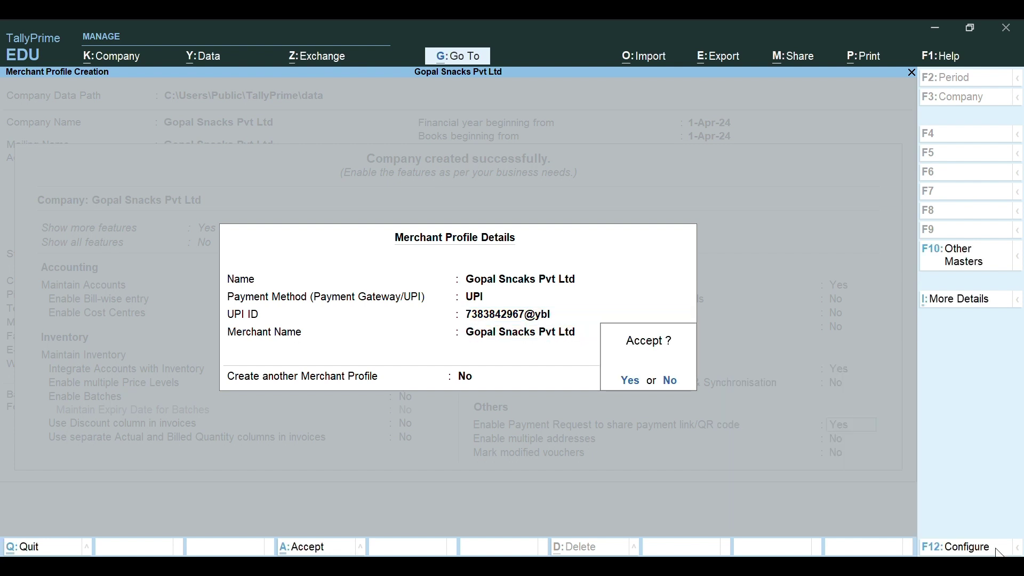
key(Return)
key(Return)
key(Return)
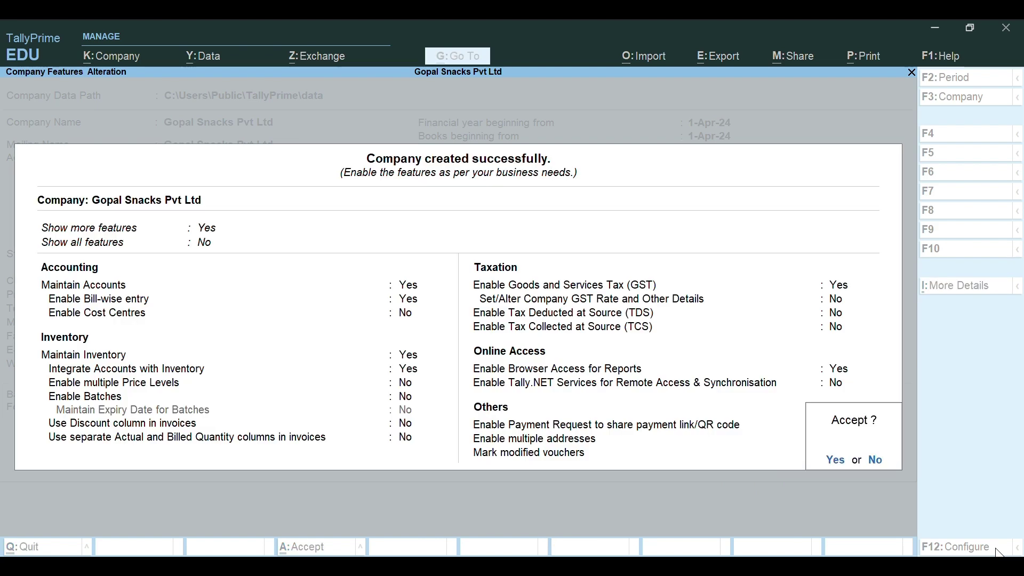
key(Return)
Step: View Statistics under Display More Reports > Statements of Accounts, then back out
key(d)
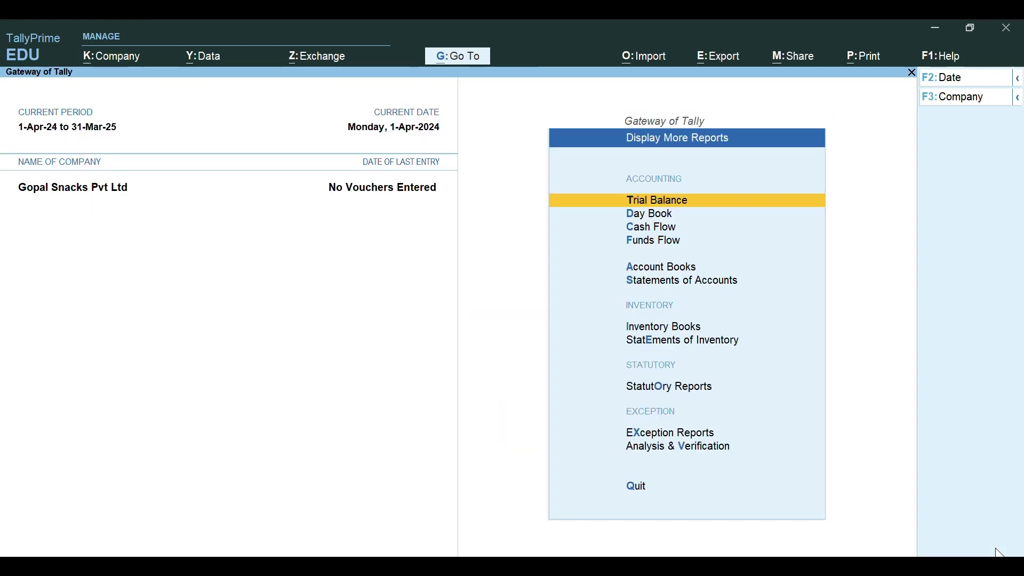
key(s)
key(s)
key(Down)
key(Down)
key(Down)
key(Escape)
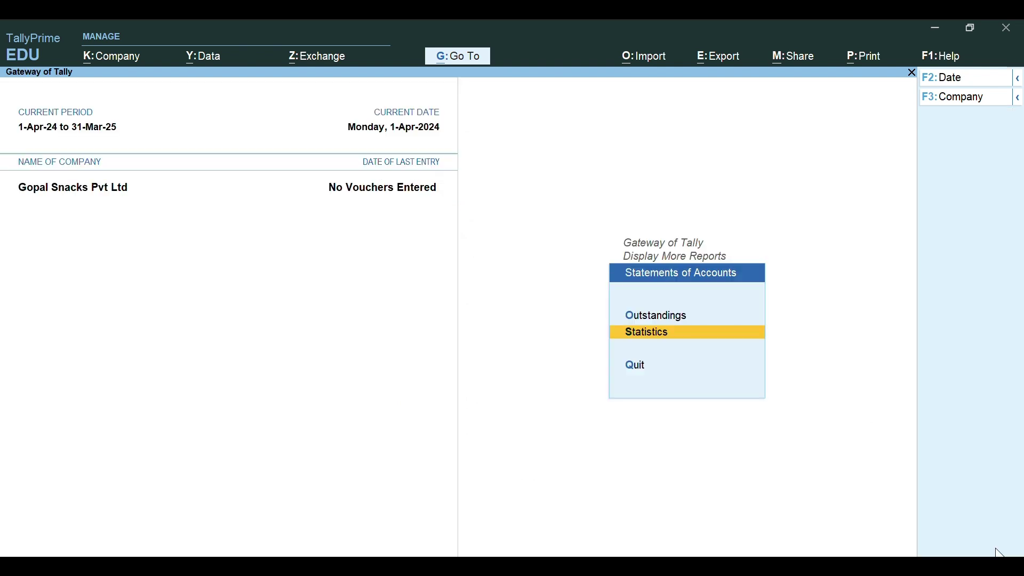
key(Escape)
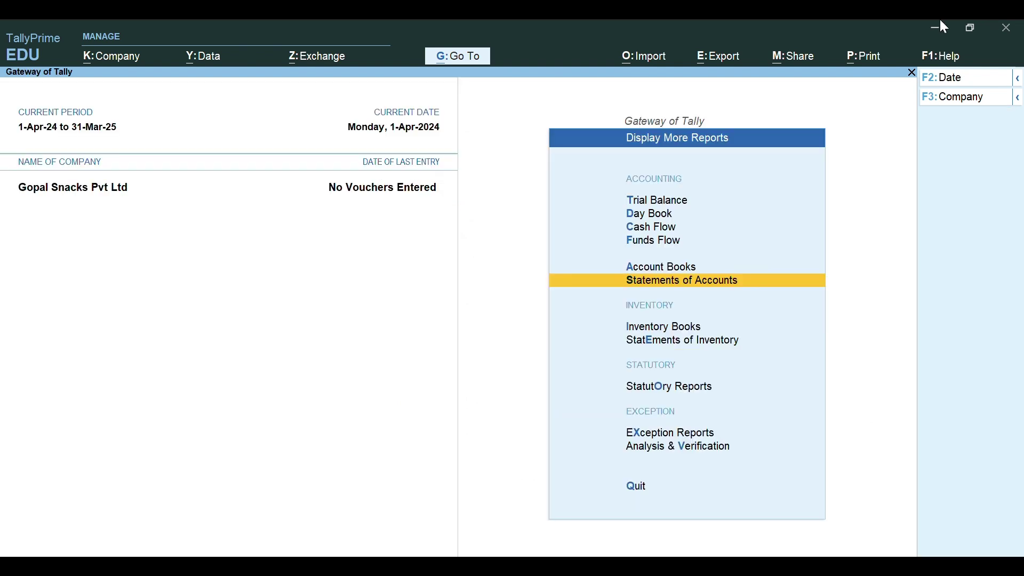